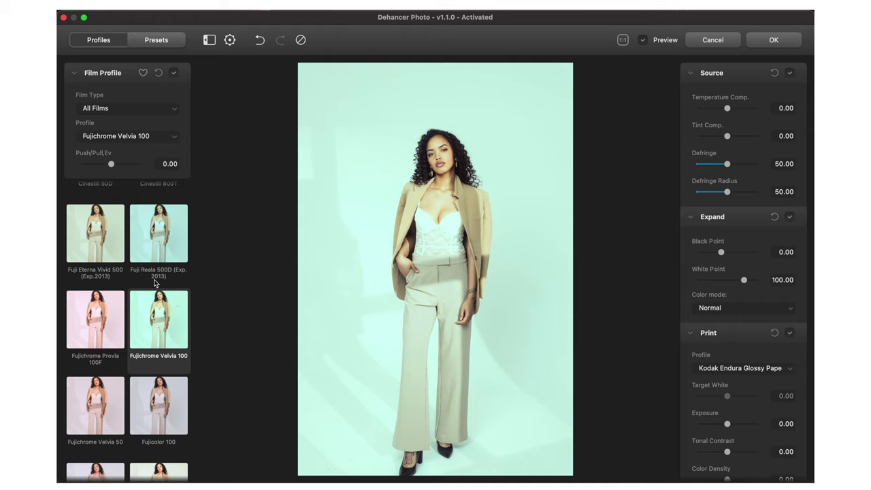
Apply the Kodak Aerocolor IV 125 film profile and inspect the model's face at full size
scroll(158, 279, "down", 2)
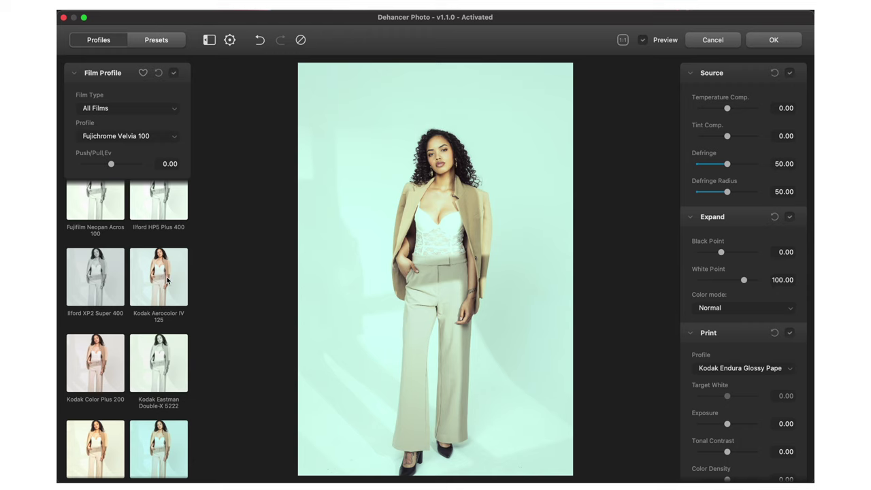
left_click(175, 280)
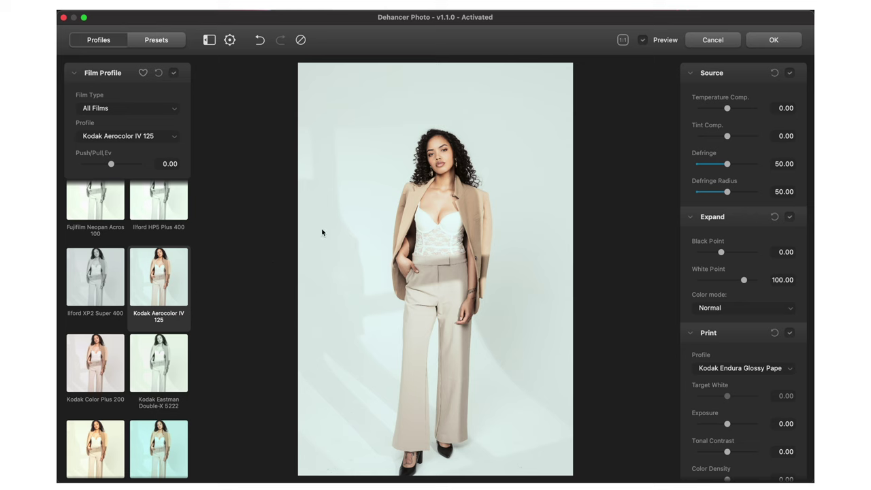
left_click(622, 40)
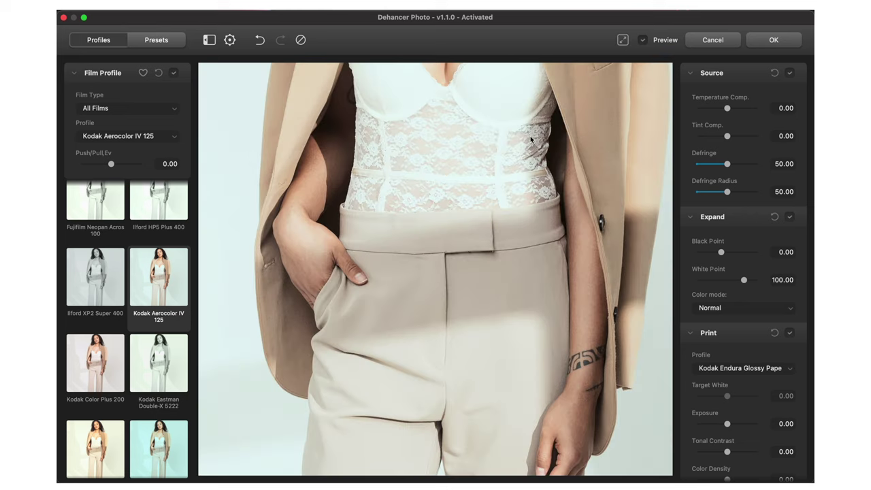
left_click_drag(531, 139, 522, 277)
left_click_drag(503, 178, 500, 337)
left_click_drag(516, 209, 515, 263)
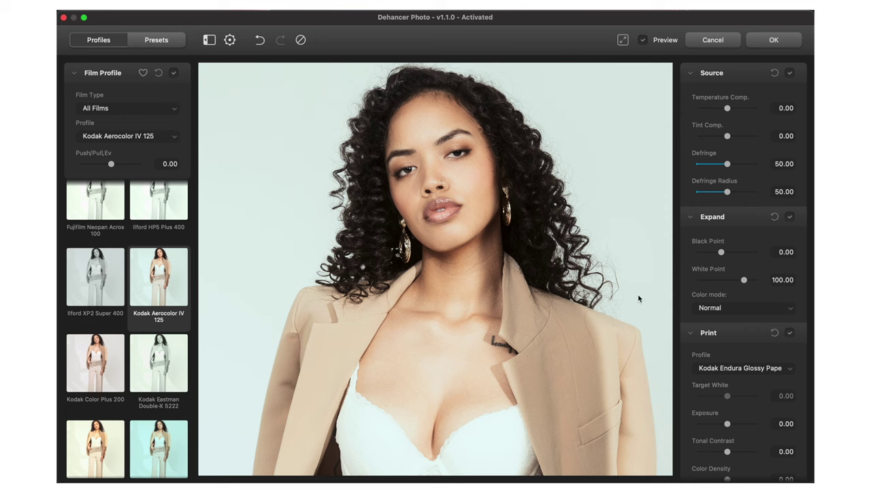
left_click(622, 40)
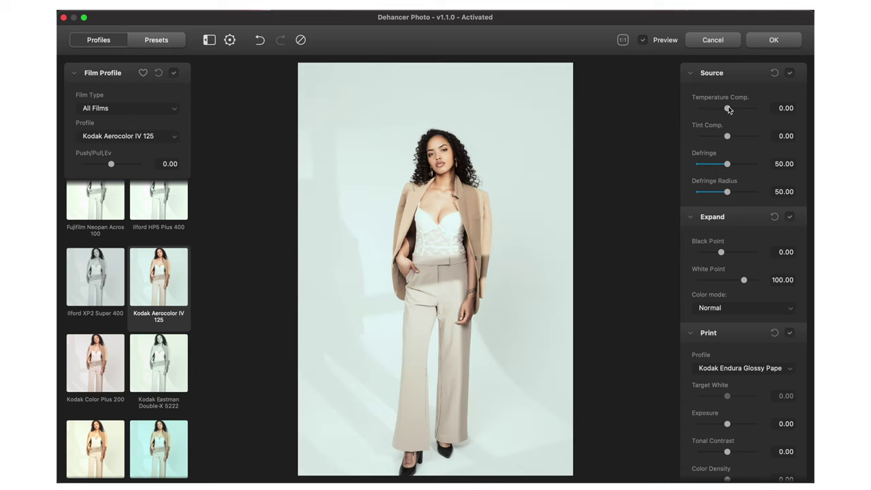
Set the Source temperature compensation to -4.98 and shift the tint compensation slightly toward green
mouse_move(729, 110)
left_mouse_down()
mouse_move(715, 109)
mouse_move(732, 109)
mouse_move(725, 109)
left_mouse_up()
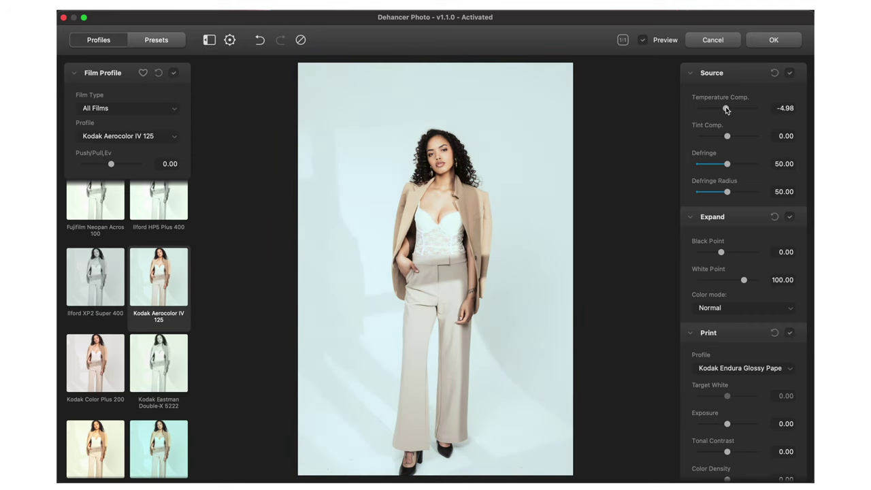
mouse_move(725, 137)
left_mouse_down()
mouse_move(733, 137)
mouse_move(716, 136)
mouse_move(724, 137)
left_mouse_up()
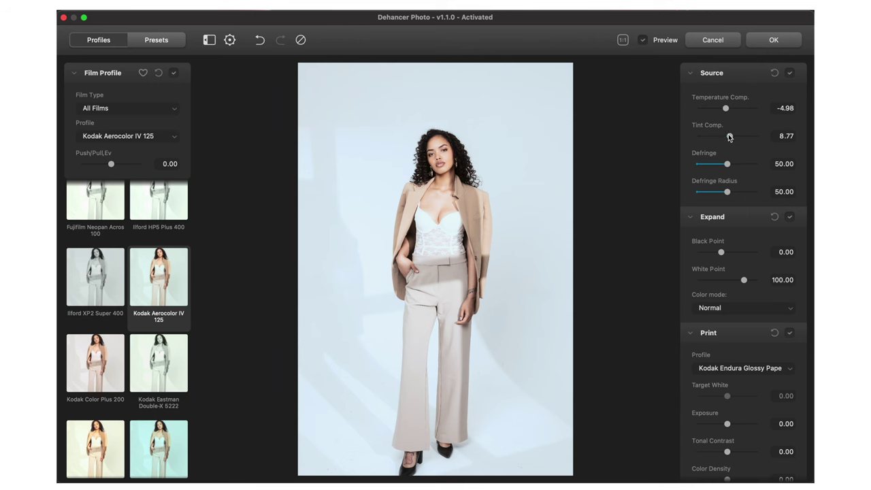
left_click_drag(729, 138, 725, 140)
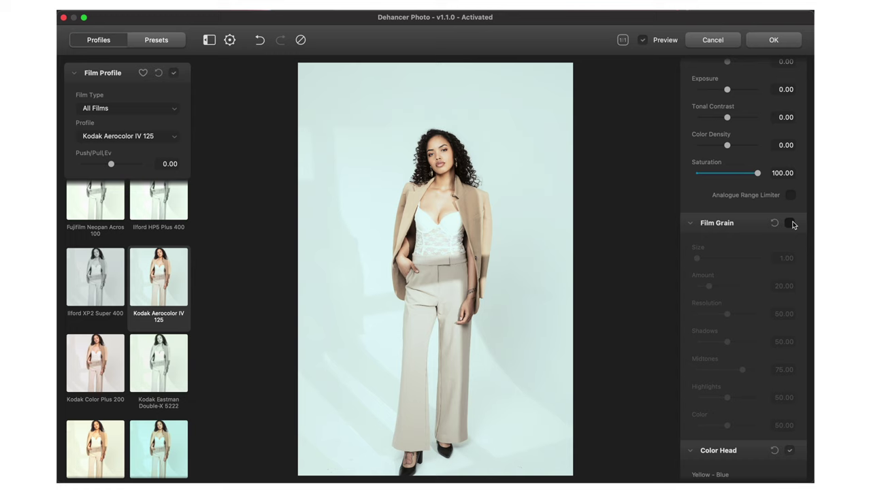
Enable Film Grain, test stronger amount and other grain values on the face at full size, and reset the grain settings
left_click(790, 223)
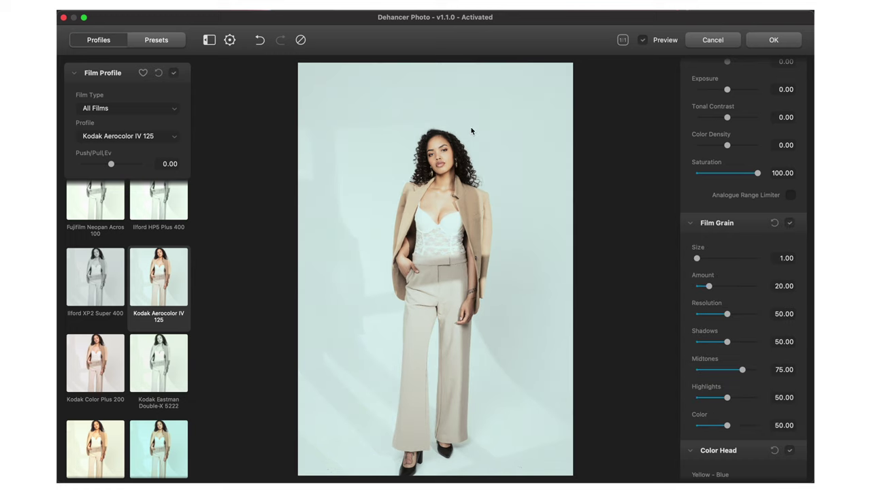
left_click(622, 40)
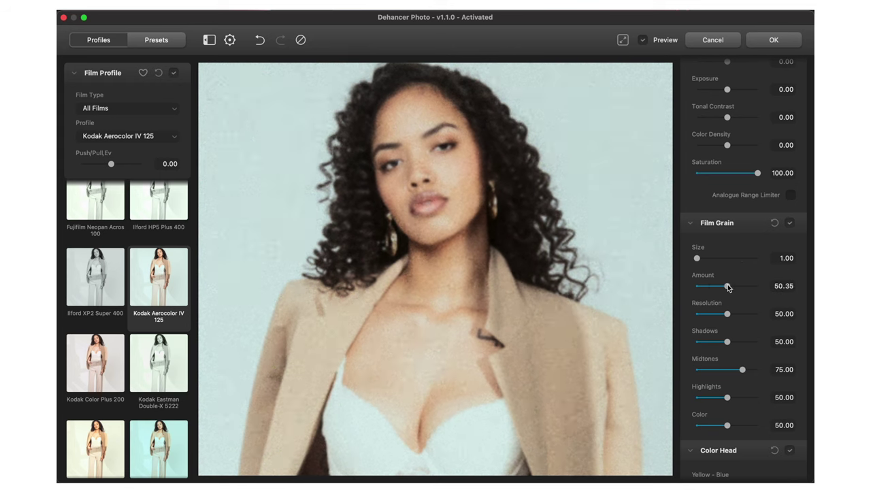
left_click_drag(725, 286, 728, 313)
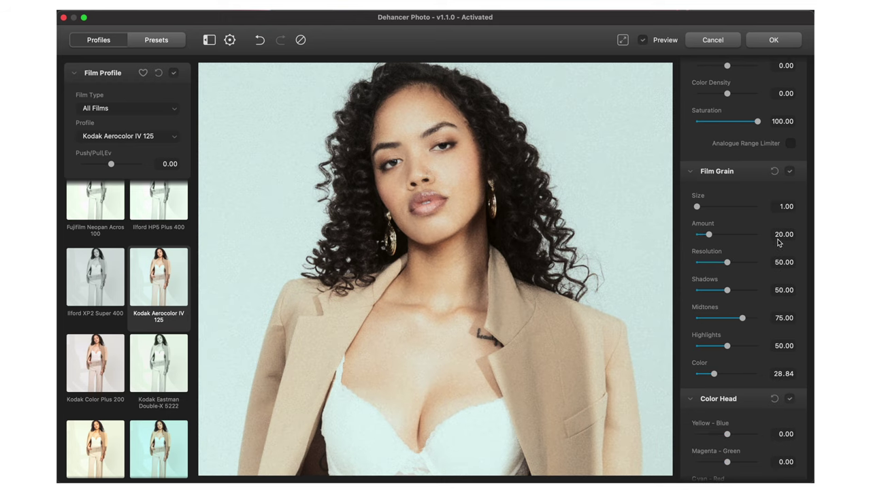
left_click(775, 170)
Compare the portrait with Halation turned off and on
scroll(781, 433, "down", 3)
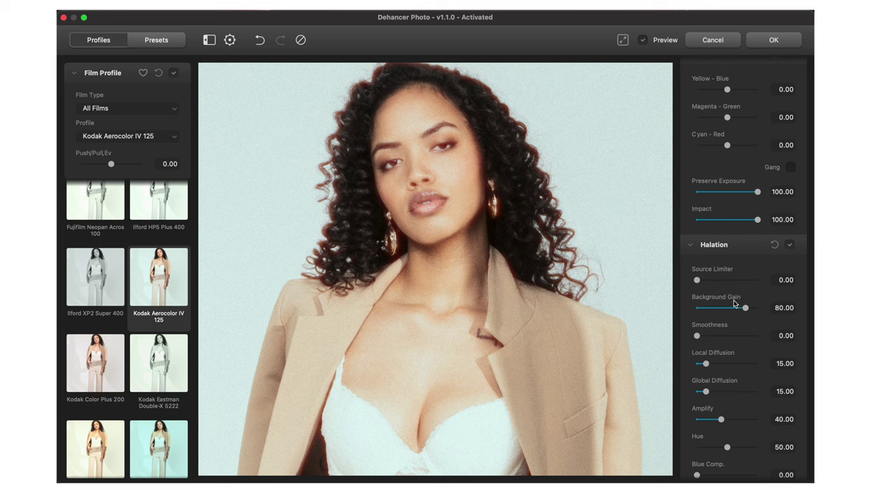
left_click(789, 244)
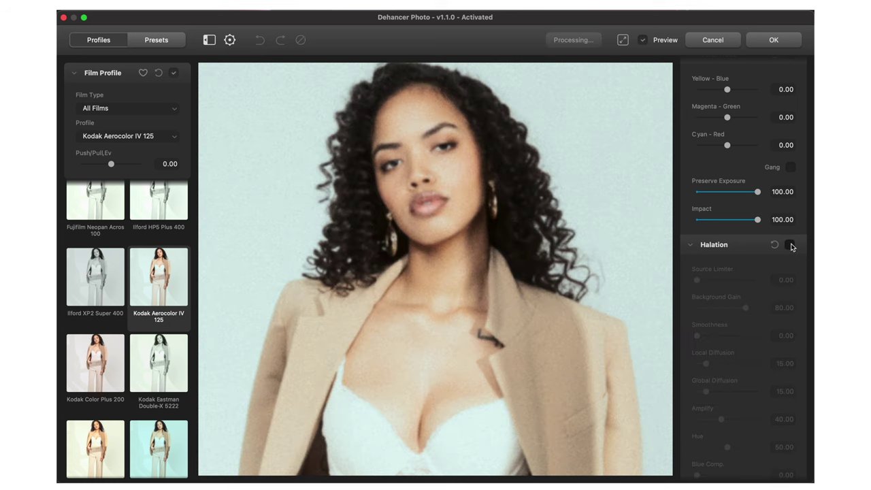
left_click(790, 245)
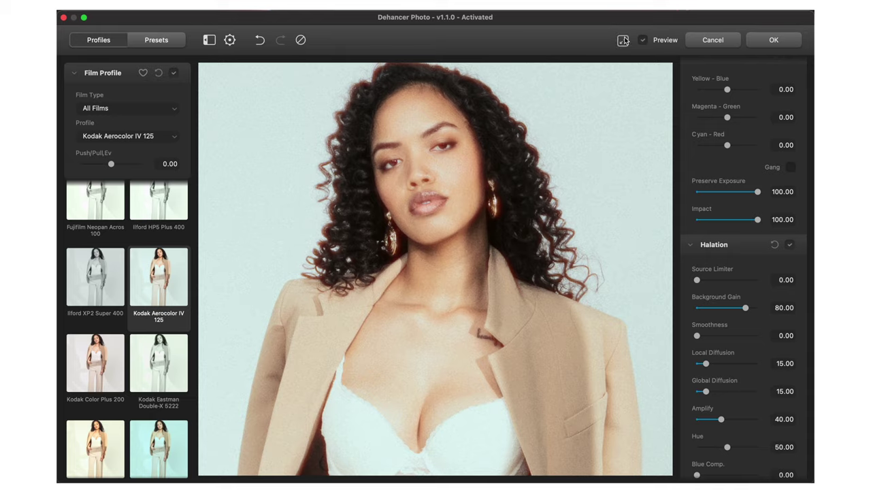
Reduce the Bloom effect to highlights 18.01, details 19.55 and diffusion 19.59
left_click(547, 85)
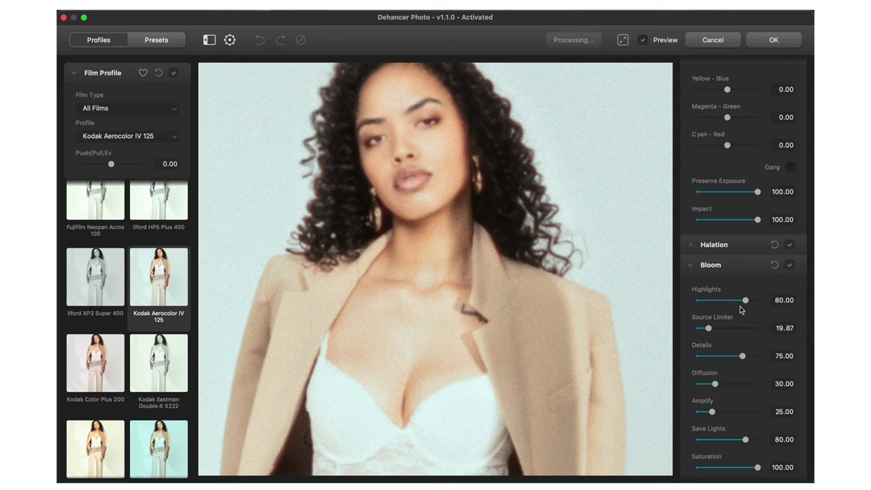
left_click_drag(740, 306, 707, 303)
left_click_drag(742, 362, 708, 385)
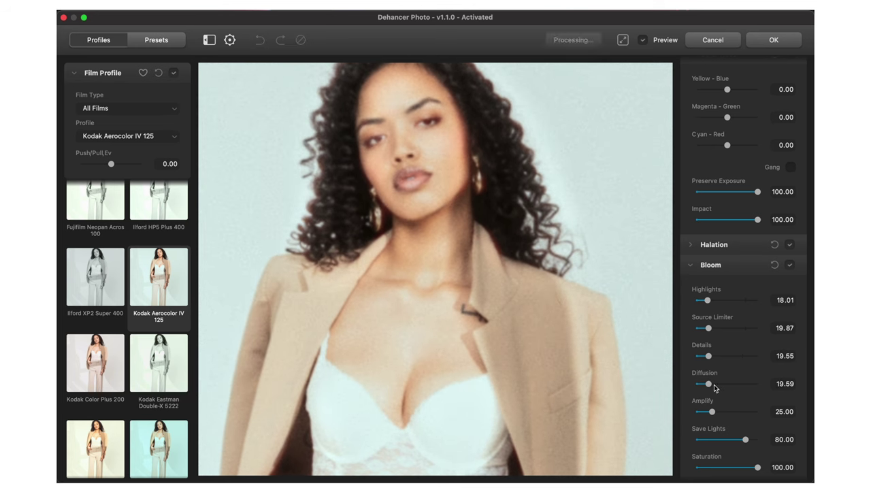
Enable the Vignette and darken its exposure to about -0.57 while viewing the whole photo
scroll(751, 405, "down", 2)
scroll(753, 408, "down", 2)
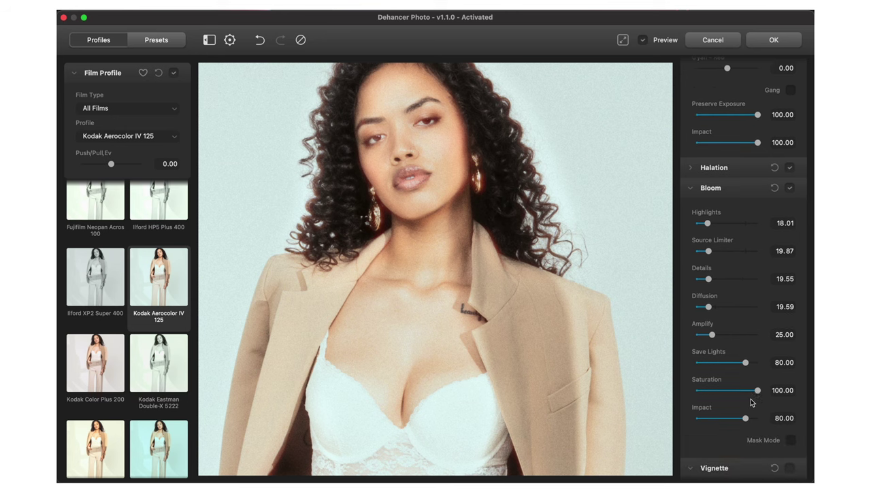
scroll(750, 398, "down", 5)
scroll(750, 402, "down", 1)
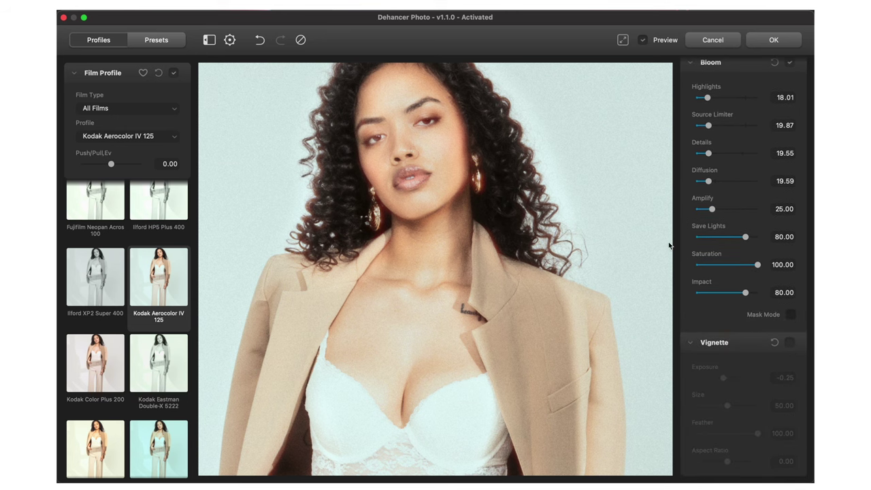
left_click(789, 343)
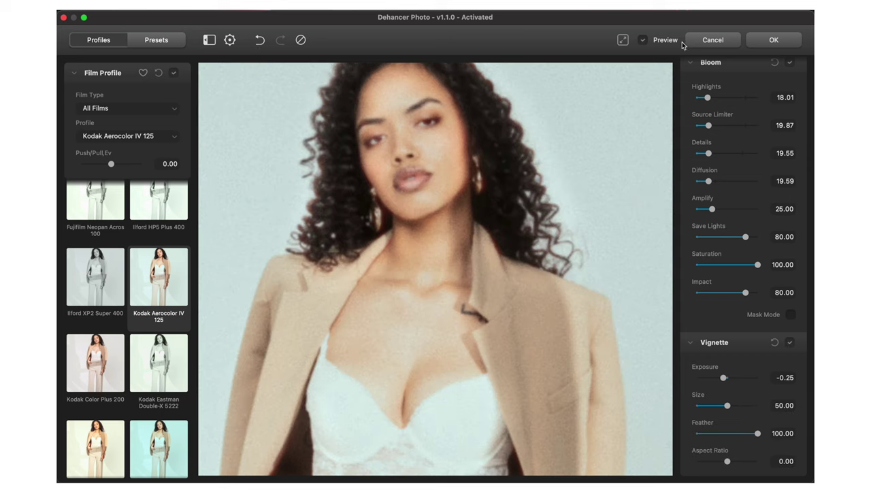
left_click(623, 40)
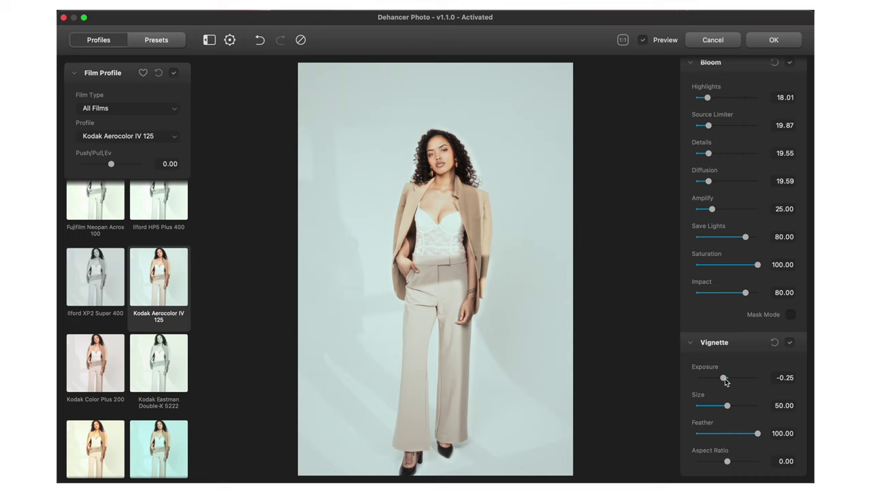
mouse_move(725, 381)
left_mouse_down()
mouse_move(708, 381)
mouse_move(718, 380)
left_mouse_up()
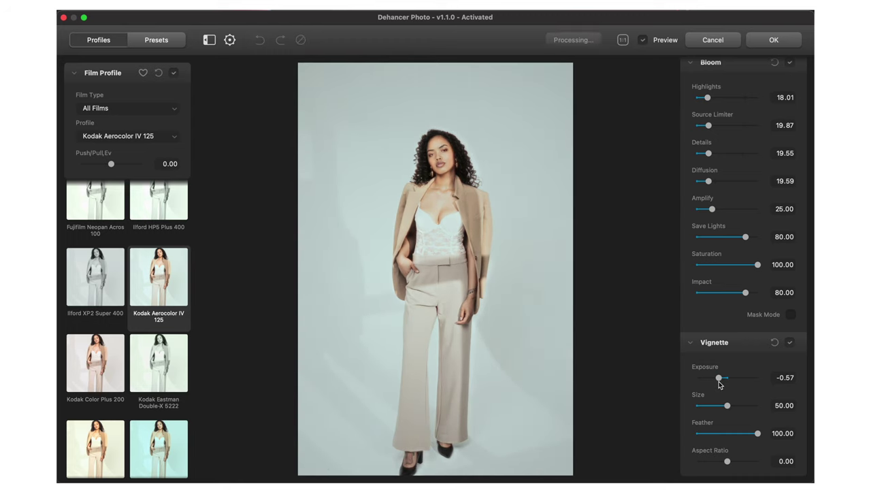
left_click_drag(718, 380, 719, 381)
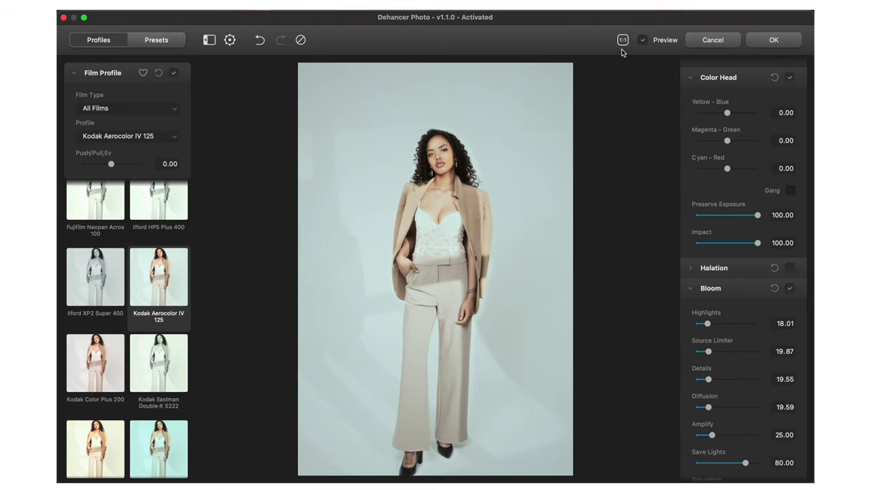
Compare the portrait before and after the film effects at full size around the face, and return to the whole photo
left_click(623, 39)
left_click_drag(412, 140, 412, 382)
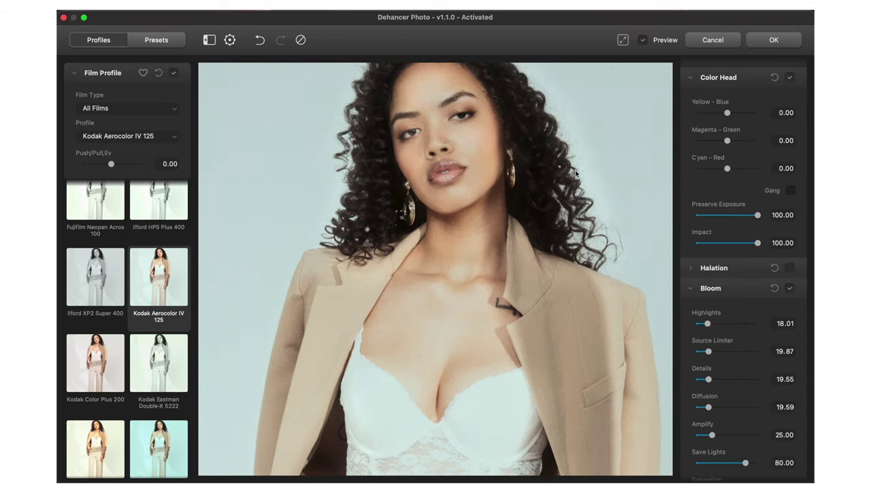
left_click(642, 40)
left_click(642, 40)
left_click(642, 40)
left_click(642, 40)
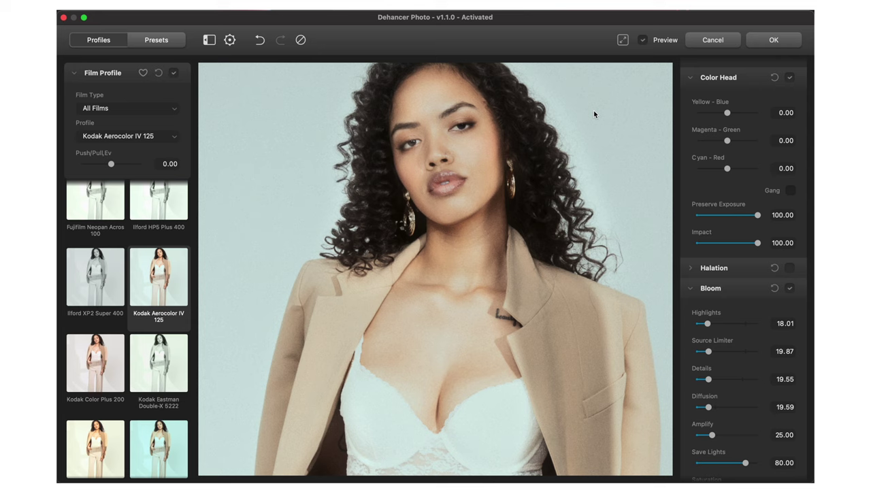
left_click(622, 39)
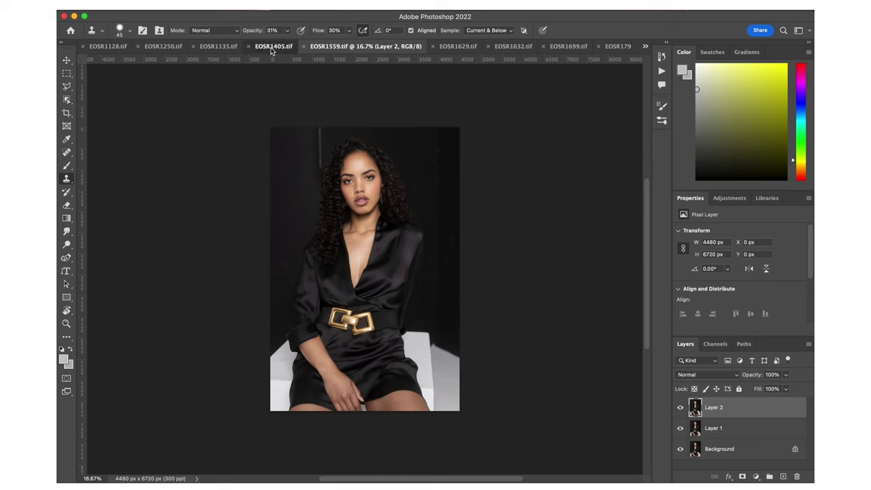
Open the Dehancer Film filter on Layer 2 of EOSR1405.tif in Photoshop
left_click(272, 46)
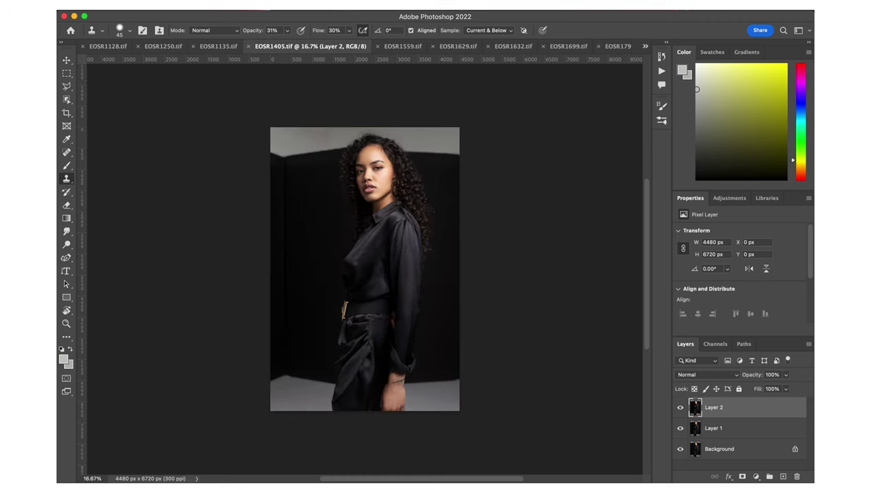
mouse_move(302, 16)
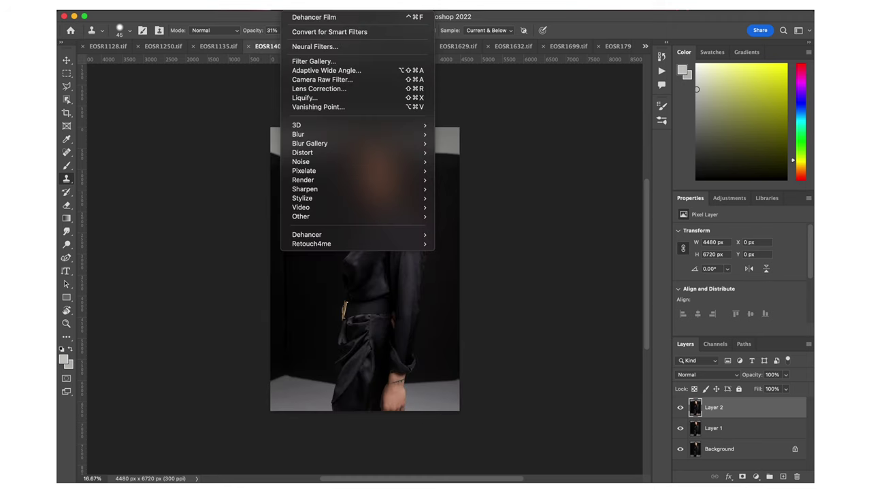
mouse_move(365, 235)
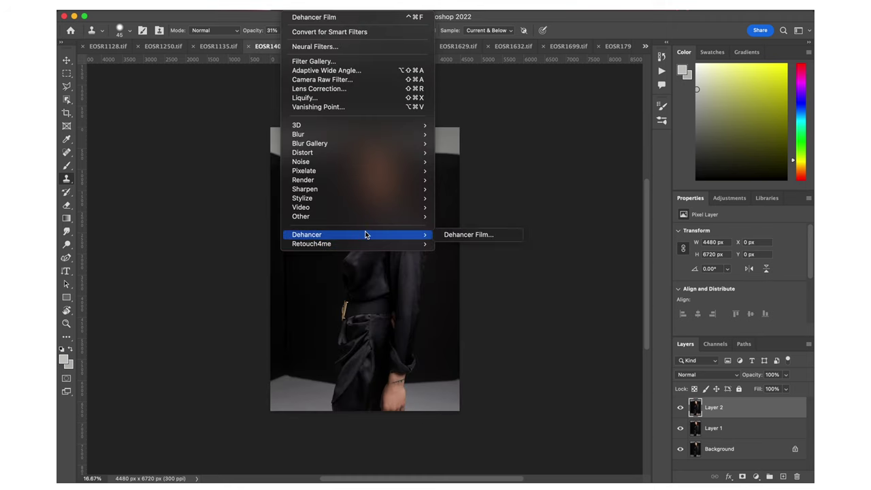
left_click(463, 235)
Try the Cinestill, Fuji Reala, Fuji Eterna Vivid, Fujichrome Provia, Velvia and Fujicolor film profiles on the photo
scroll(149, 381, "down", 1)
left_click(155, 347)
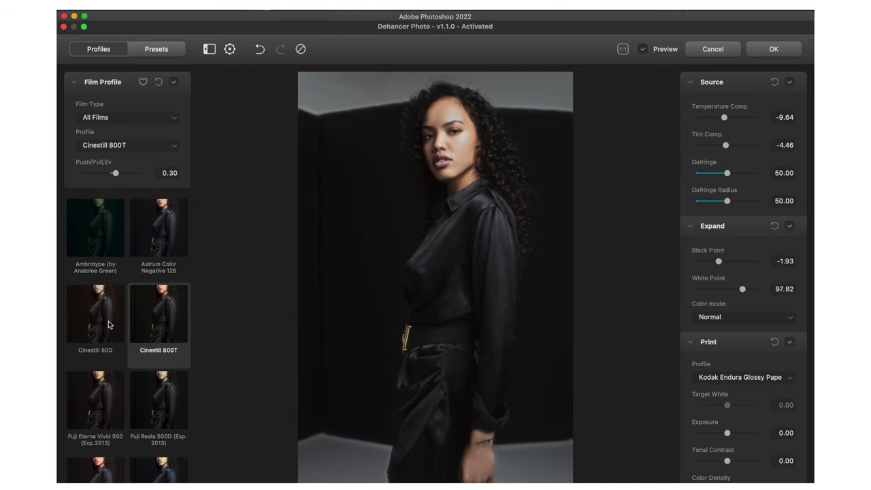
left_click(99, 324)
scroll(144, 381, "down", 3)
left_click(167, 270)
left_click(102, 275)
left_click(99, 360)
left_click(182, 372)
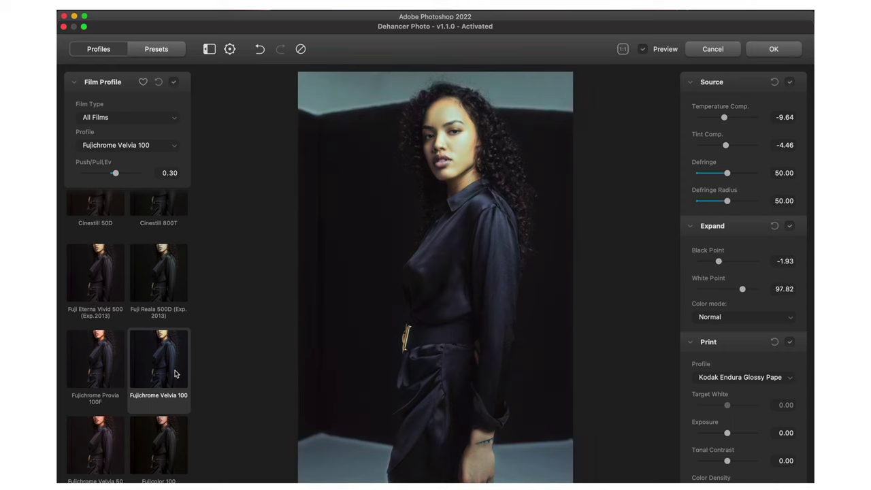
scroll(170, 380, "down", 1)
left_click(158, 408)
left_click(114, 411)
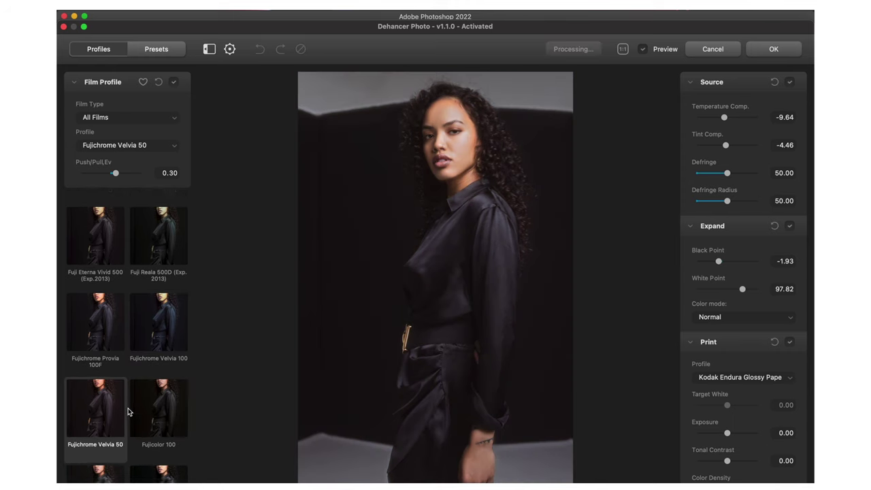
Apply the Kodak Portra 400 film profile to the photo
scroll(127, 409, "down", 3)
left_click(95, 333)
scroll(155, 373, "down", 3)
left_click(163, 294)
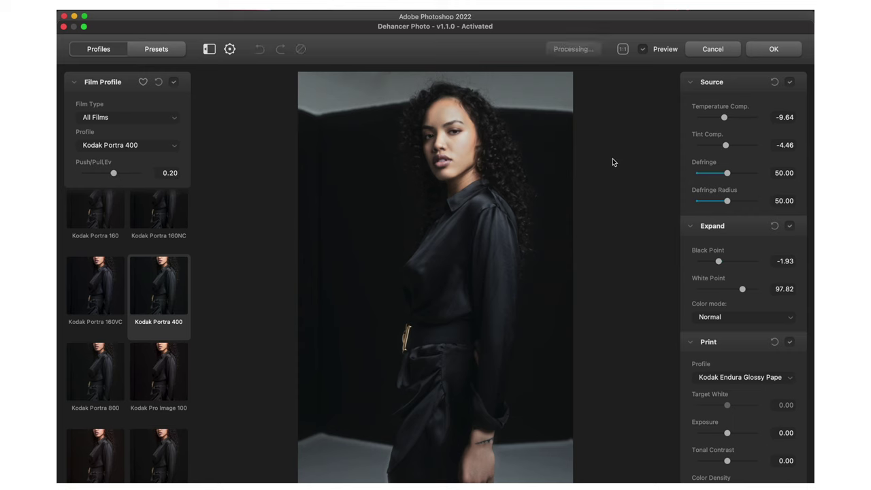
Compare the model's face at full size with the film effect switched off and on
left_click(622, 49)
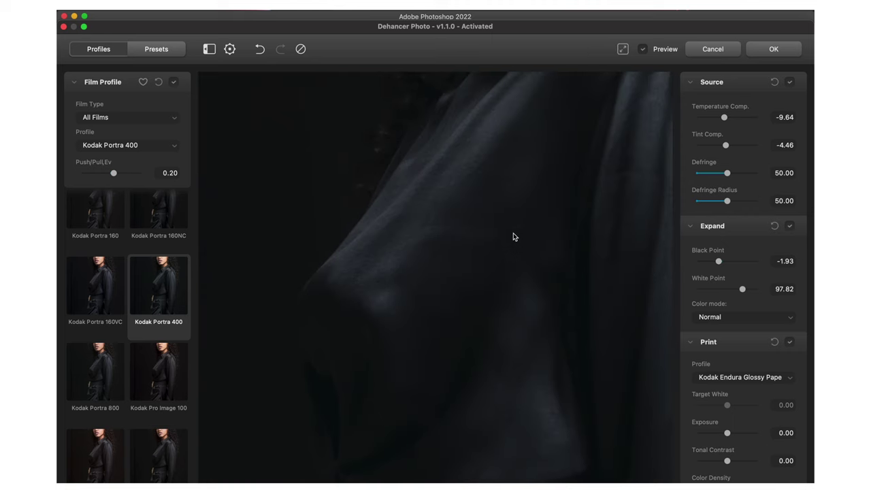
scroll(490, 135, "up", 15)
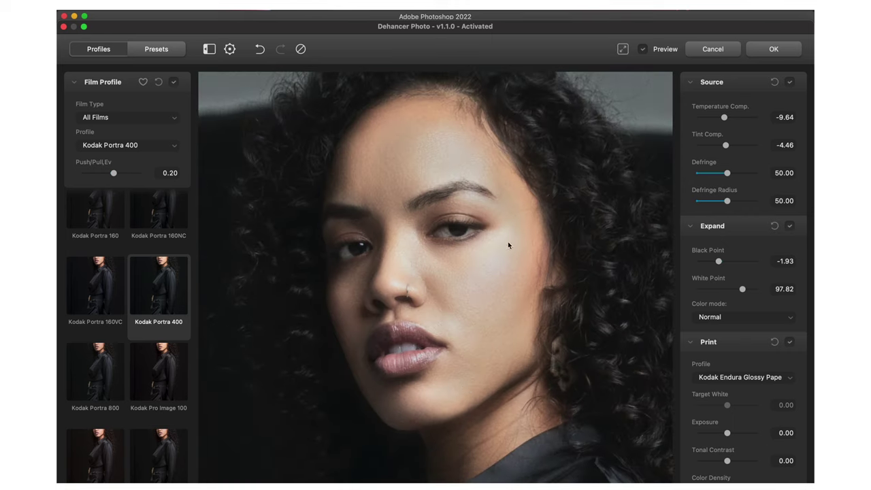
left_click(641, 50)
left_click(641, 50)
left_click(641, 50)
left_click(641, 51)
left_click(641, 51)
left_click(642, 52)
left_click(642, 51)
left_click(641, 51)
Set the source temperature compensation to 2.96 and fine-tune the tint compensation
left_click_drag(723, 119, 727, 117)
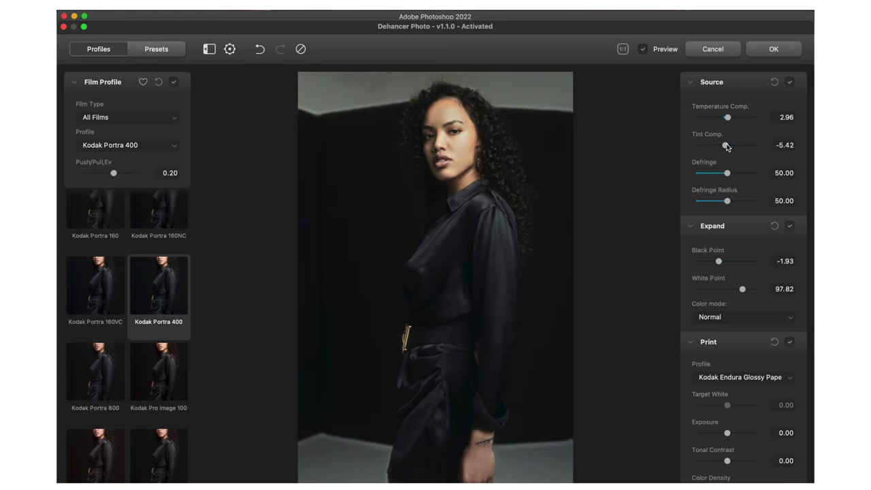
left_click_drag(726, 147, 728, 149)
Set the film grain size to 1.82
scroll(747, 258, "down", 10)
scroll(789, 299, "down", 10)
scroll(785, 272, "down", 10)
scroll(786, 204, "up", 15)
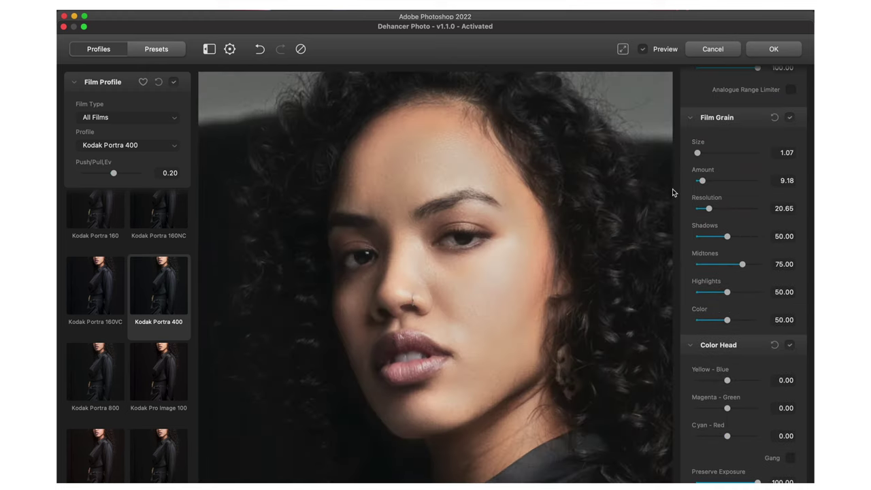
left_click_drag(696, 152, 699, 152)
Compare the whole photo with the film effect switched off and on
left_click(622, 49)
left_click(642, 49)
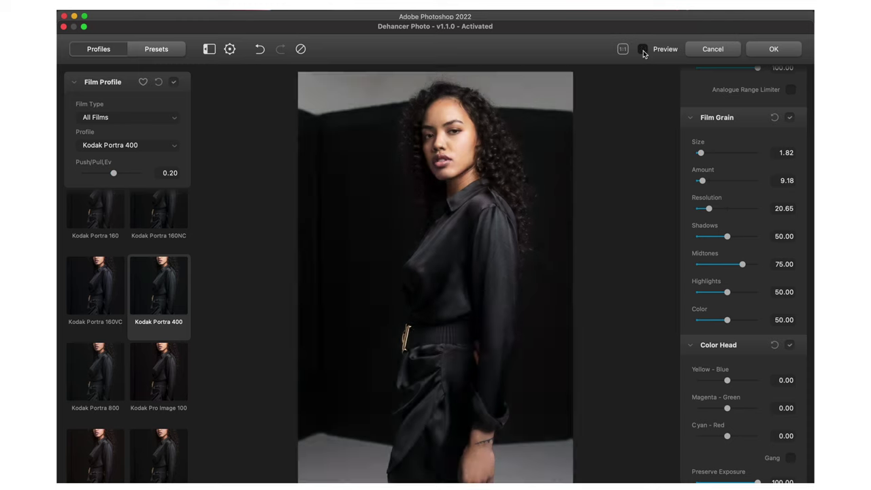
left_click(642, 49)
Set the white point of the Expand settings to 94.40
scroll(741, 272, "up", 6)
scroll(719, 288, "down", 4)
scroll(735, 202, "up", 4)
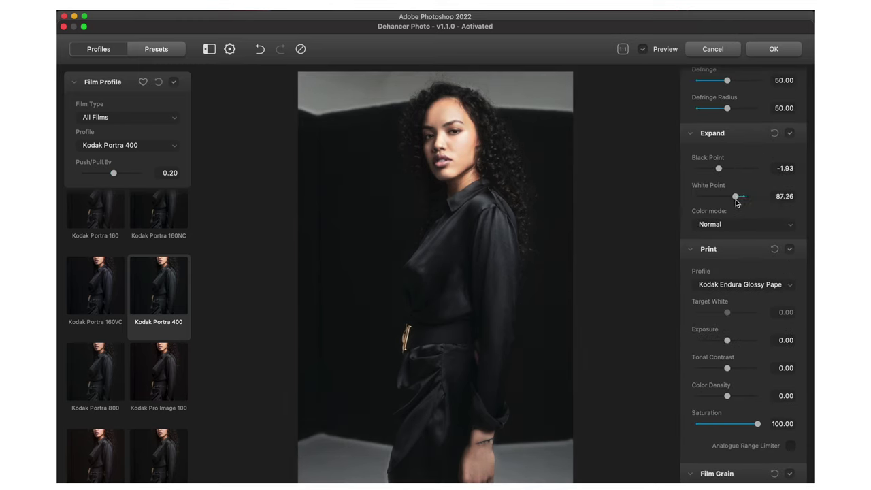
left_click_drag(735, 198, 739, 197)
Check the model's face at full size and apply the Dehancer film effect to Layer 2
left_click(563, 152)
left_click_drag(563, 152, 378, 321)
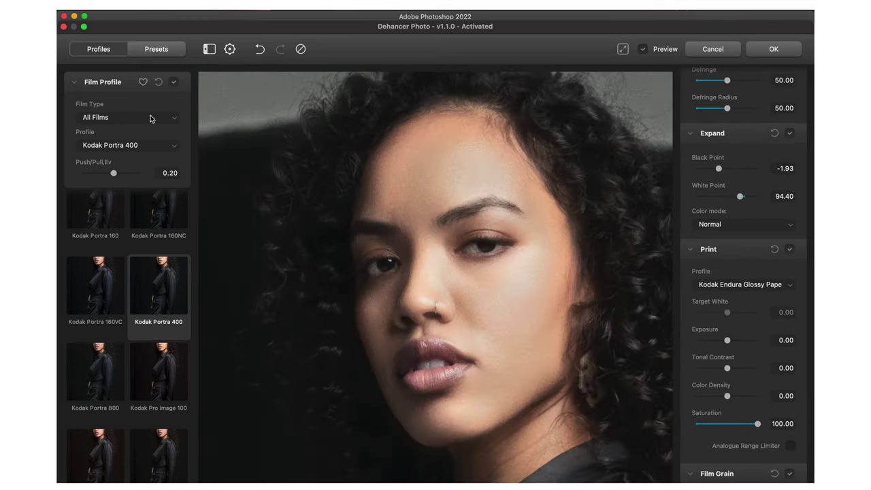
left_click(623, 49)
left_click(775, 49)
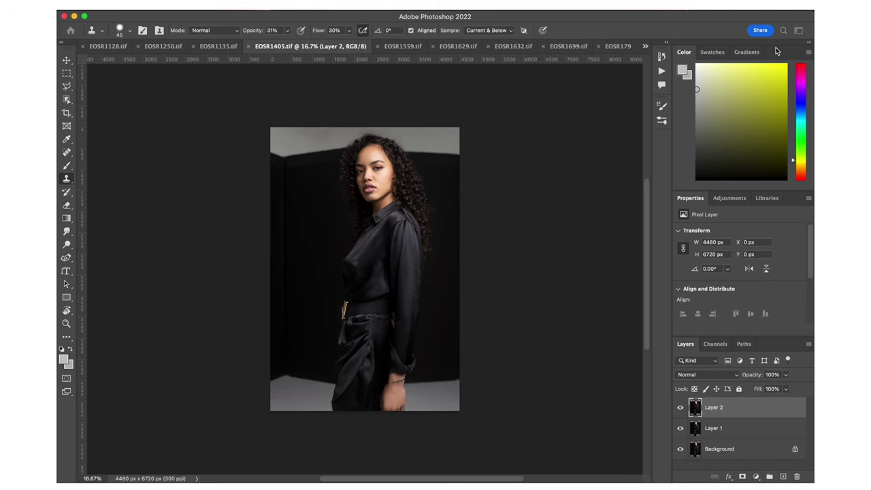
Compare the model's face with Layer 2 hidden and shown, leaving the layer visible
scroll(477, 212, "up", 6)
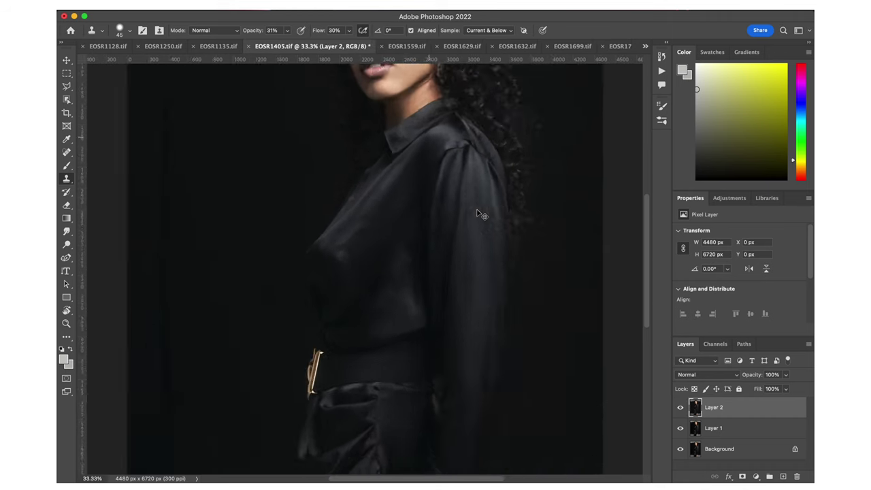
scroll(476, 209, "up", 5)
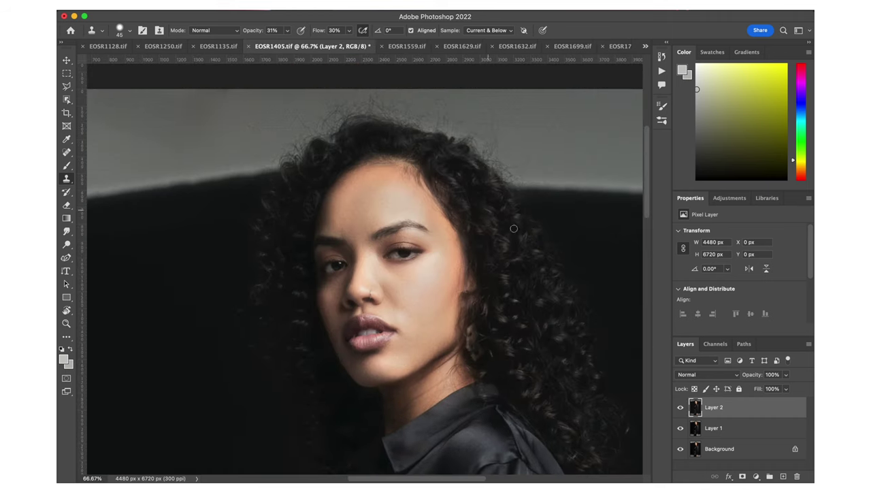
left_click(679, 407)
left_click(680, 406)
left_click(680, 407)
left_click(679, 406)
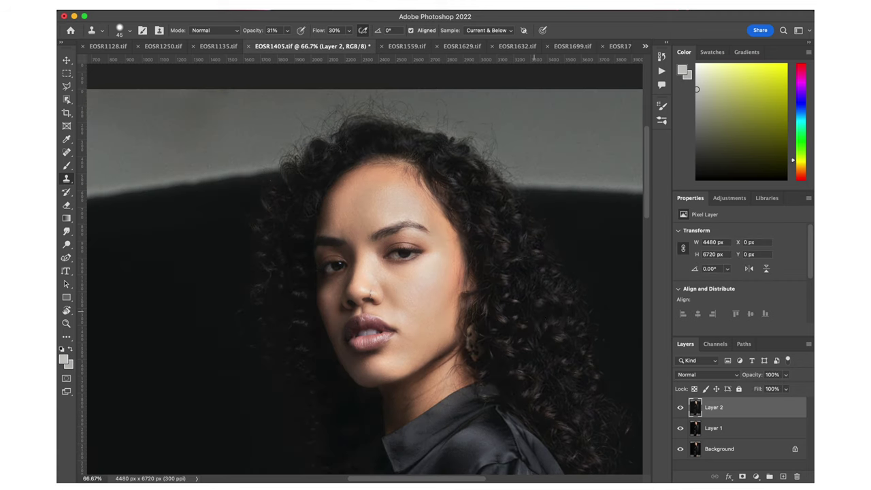
key("super+minus")
key("super+minus")
scroll(537, 317, "down", 3)
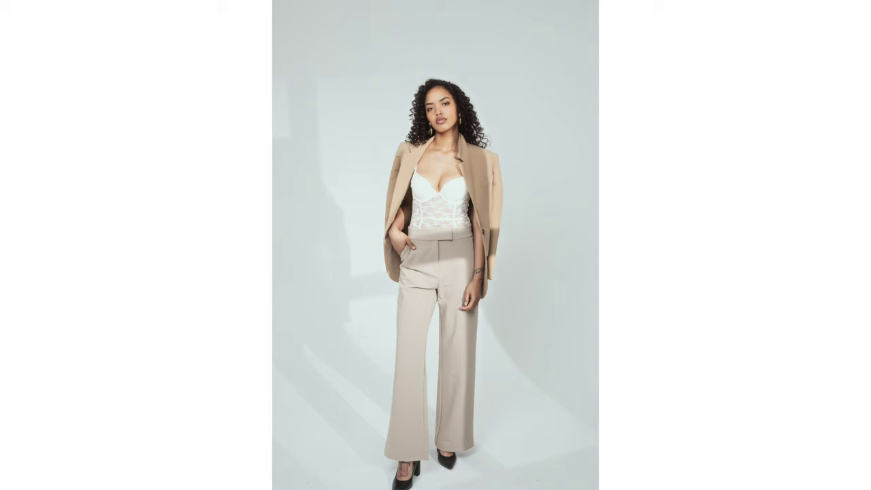